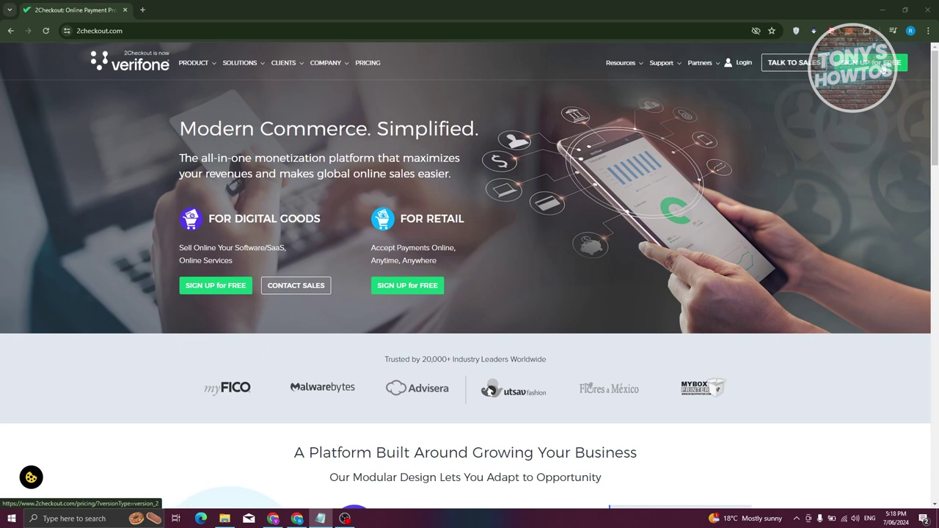
Open the free sign-up plan comparison and examine the benefits of the 2SELL, 2SUBSCRIBE and 2MONETIZE plans.
left_click(871, 62)
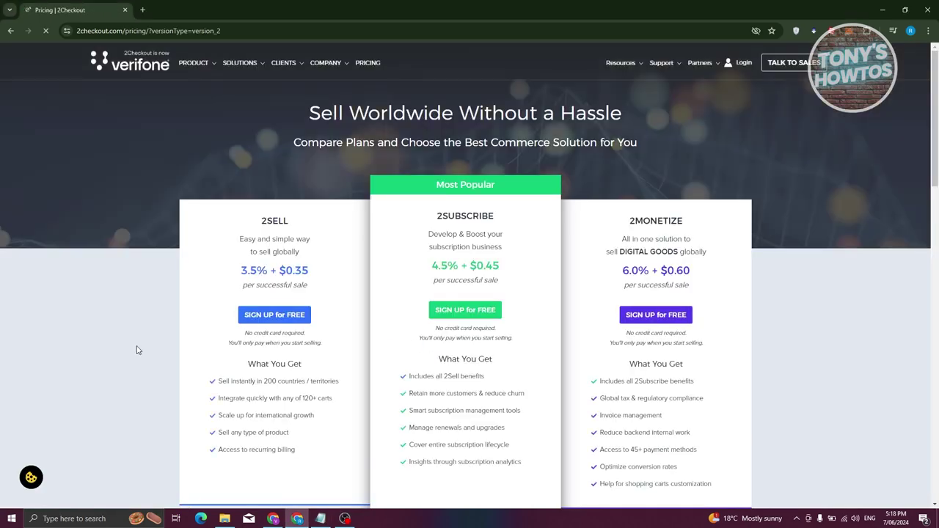
scroll(136, 350, "down", 1)
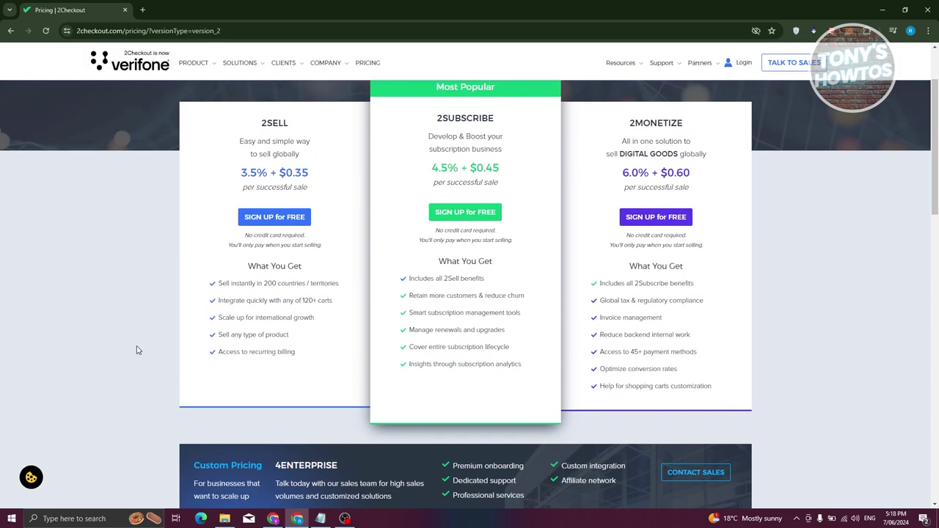
scroll(136, 350, "up", 1)
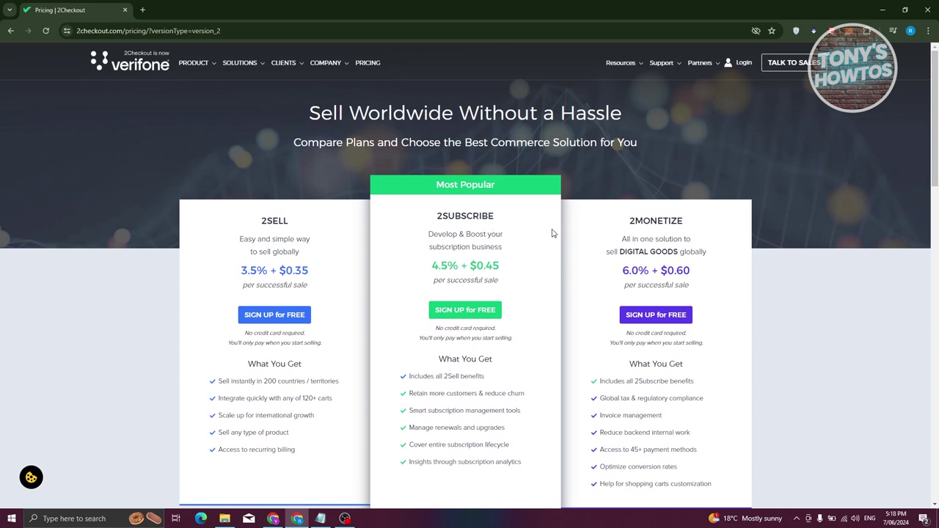
scroll(159, 394, "down", 1)
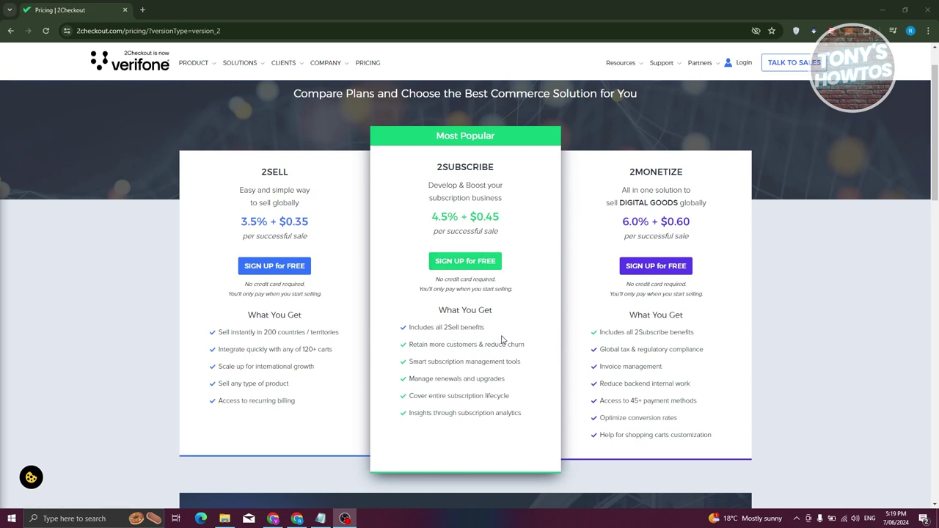
left_click_drag(408, 344, 527, 428)
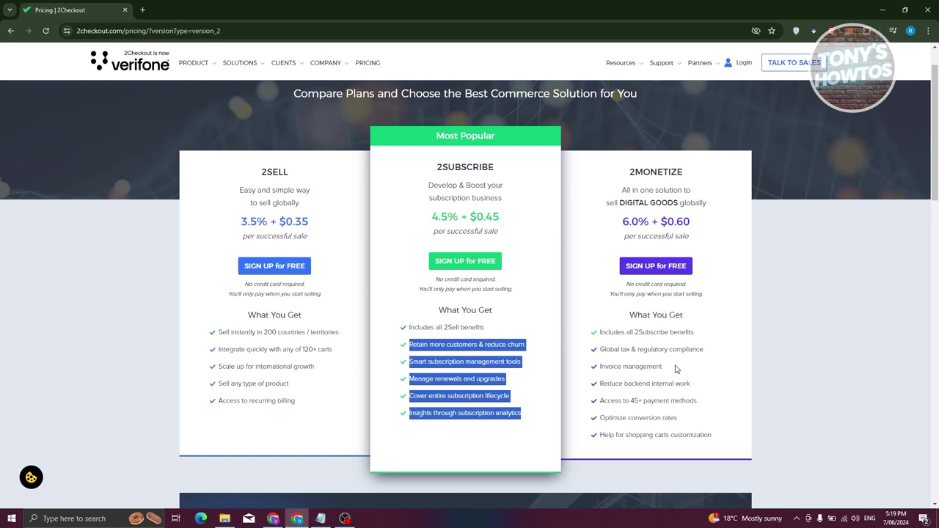
left_click_drag(601, 332, 694, 332)
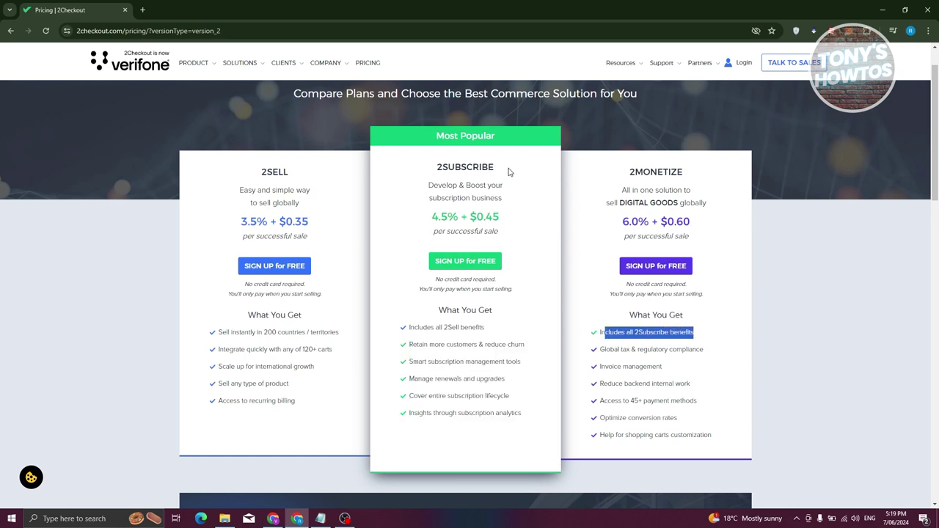
left_click_drag(601, 348, 723, 449)
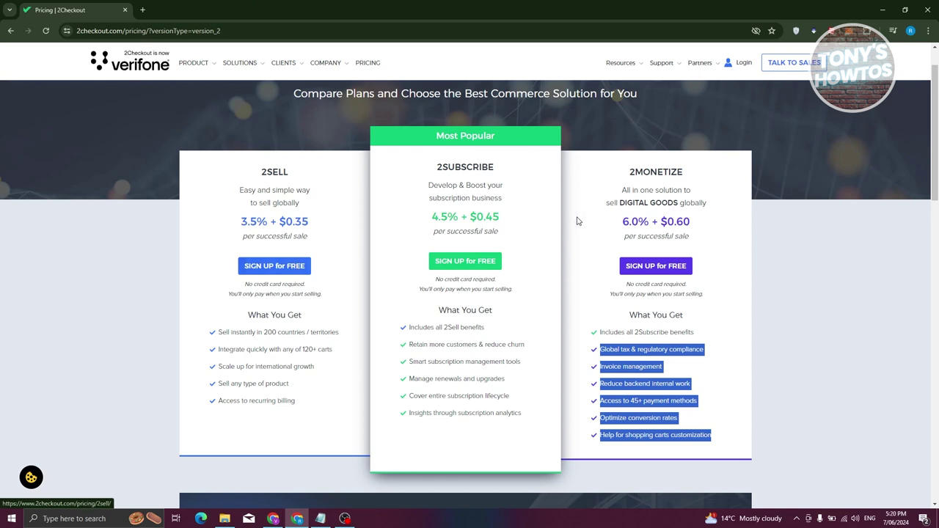
Open the free sign-up form for the 2SELL plan and check its country selection.
left_click(287, 270)
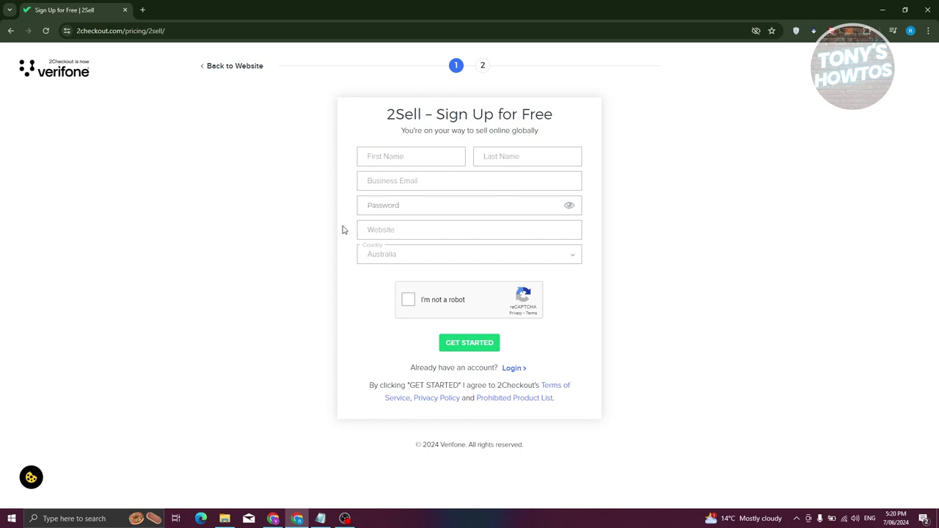
left_click(575, 260)
left_click(576, 259)
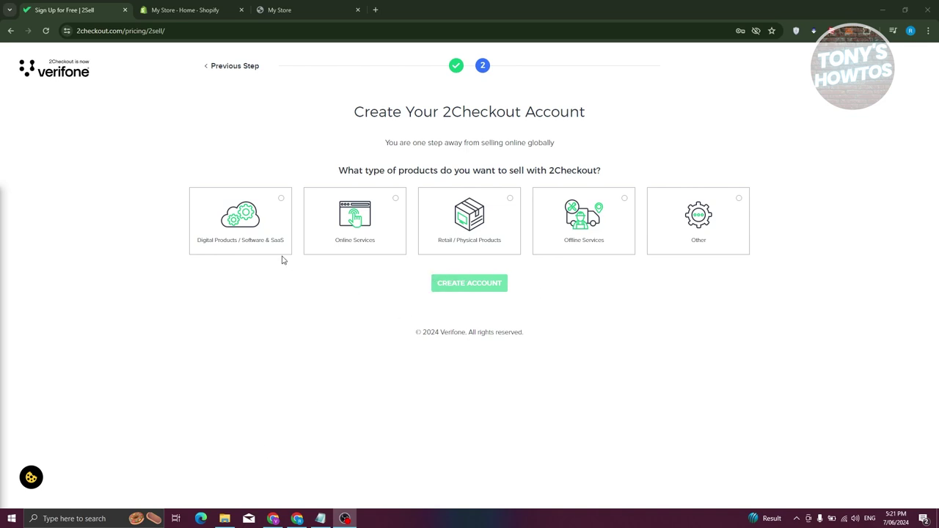
Go through the product type options and choose Digital Products / Software & SaaS.
left_click(371, 243)
left_click(503, 253)
left_click(627, 246)
left_click(716, 216)
left_click(269, 210)
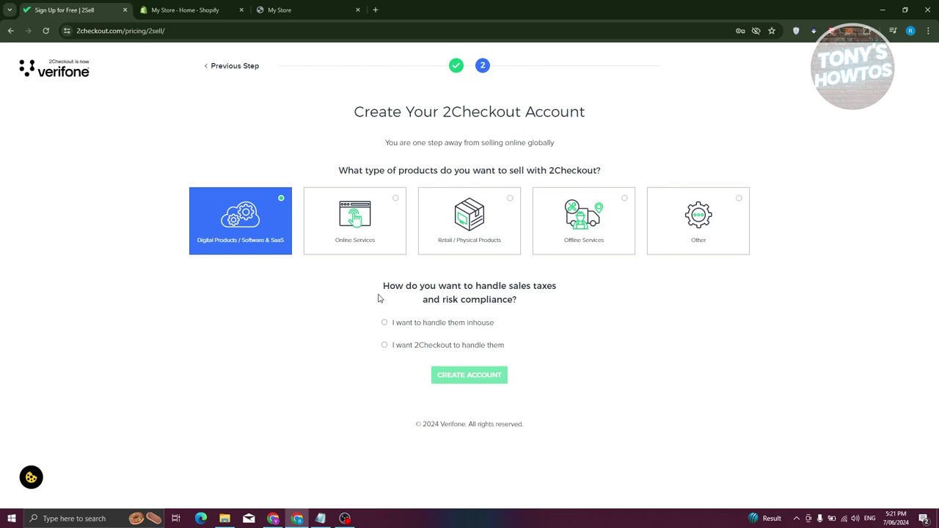
Choose to handle sales taxes and risk compliance inhouse and create the account.
left_click_drag(383, 288, 534, 304)
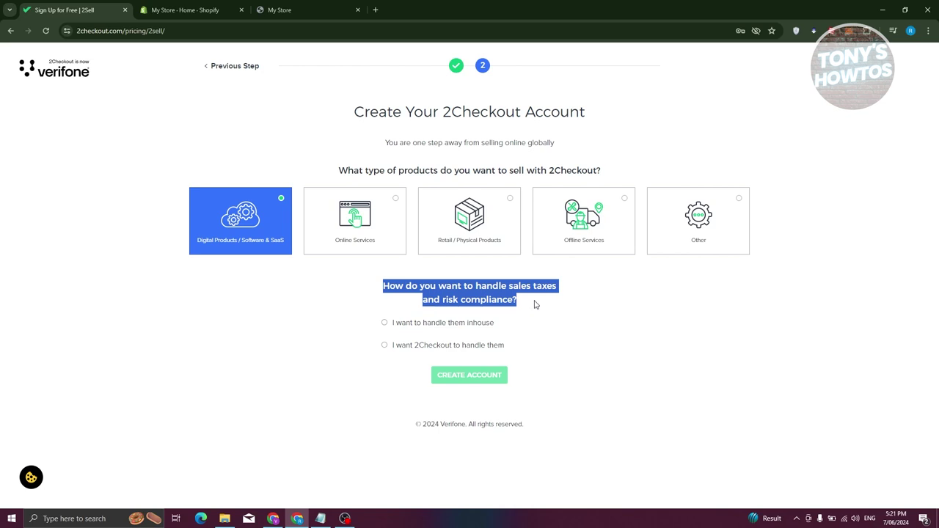
mouse_move(403, 352)
left_click(395, 325)
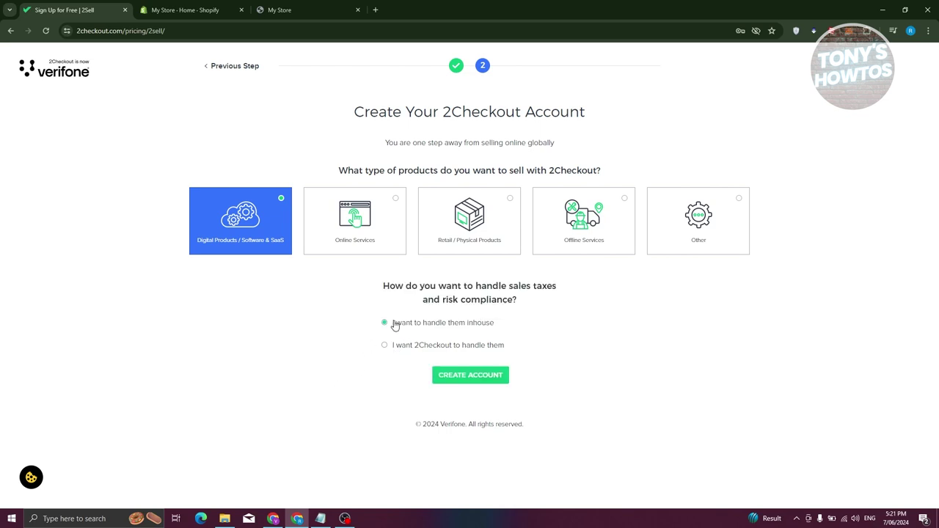
left_click(462, 377)
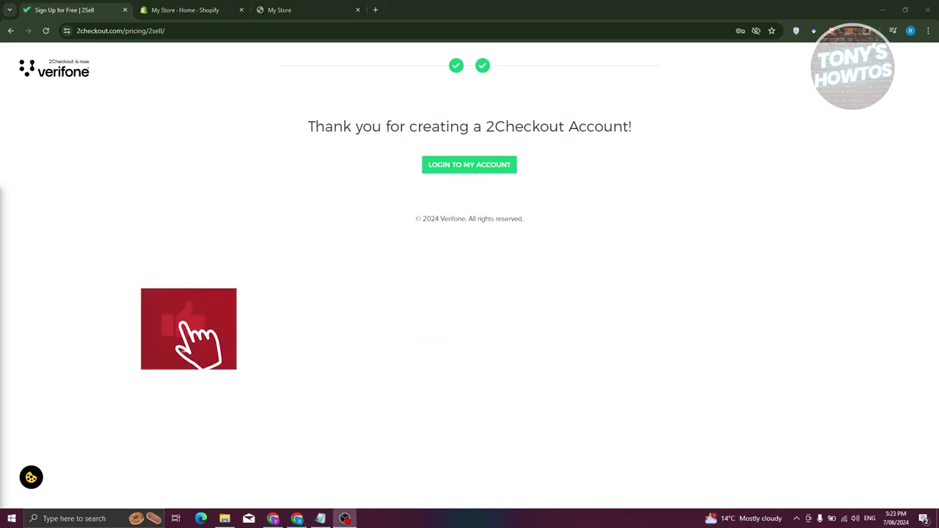
Go to the login page of the new account and read the explanation of which username to use.
left_click(492, 168)
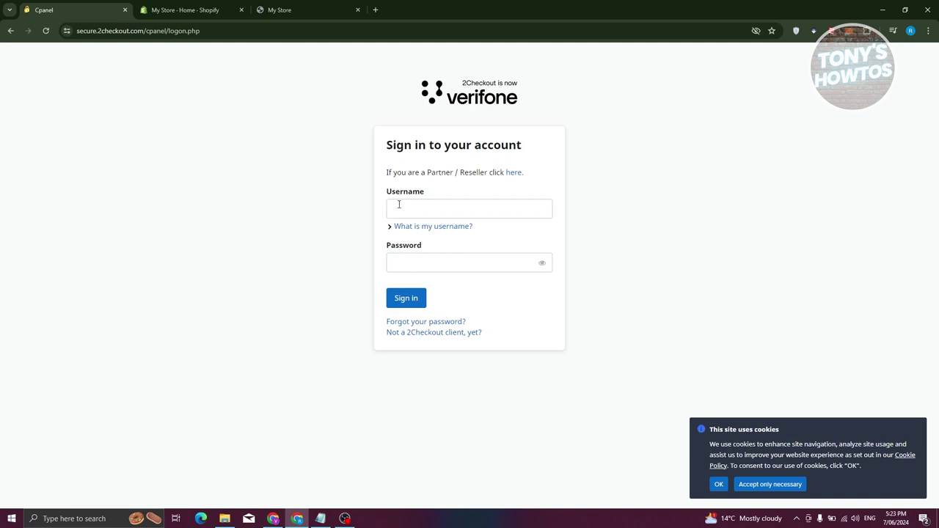
left_click(439, 228)
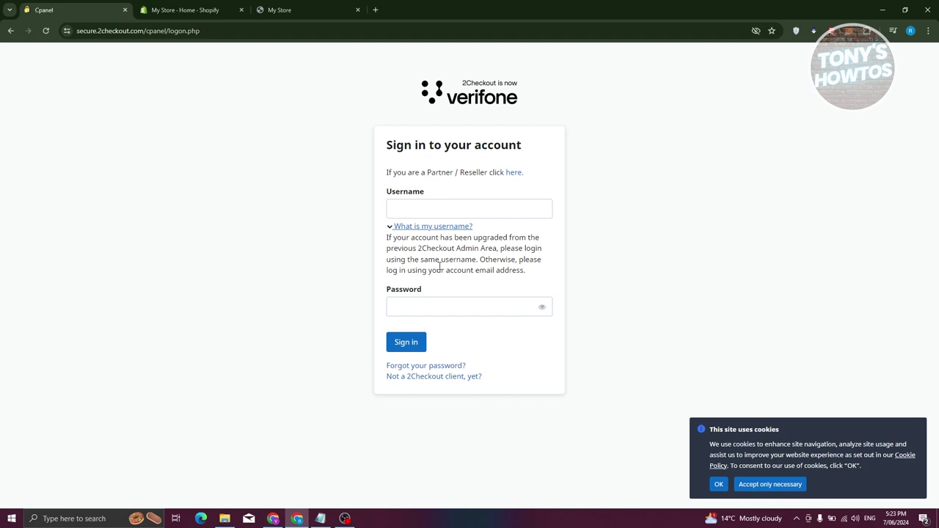
left_click(390, 229)
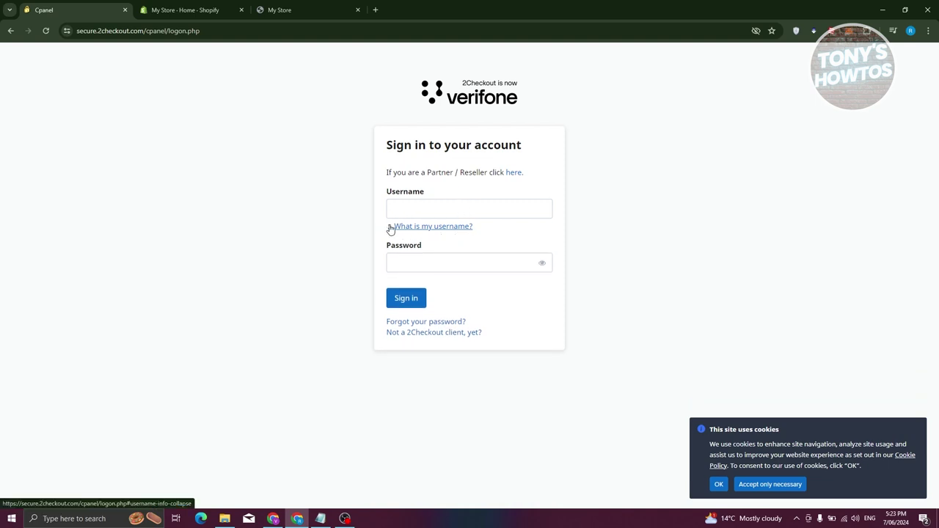
Sign in using the account e-mail as the username and the account password.
left_click(434, 209)
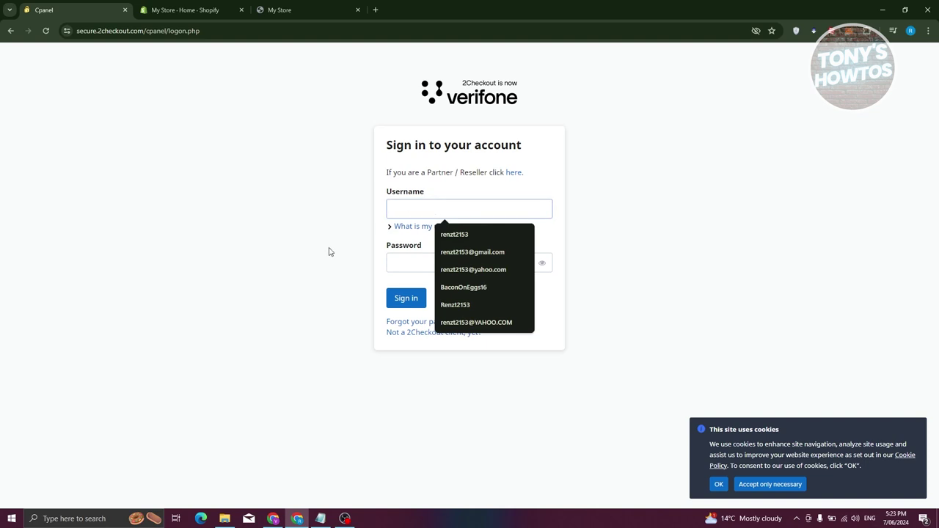
left_click(474, 252)
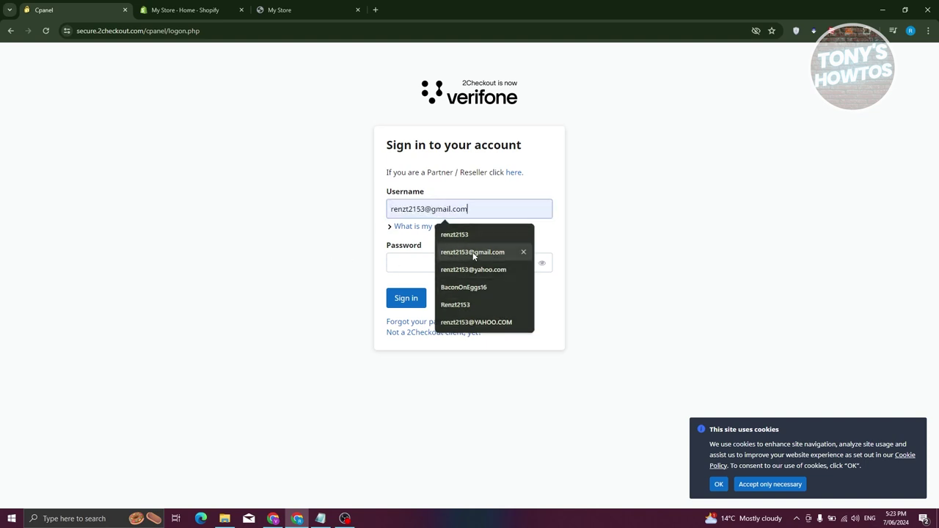
left_click(427, 264)
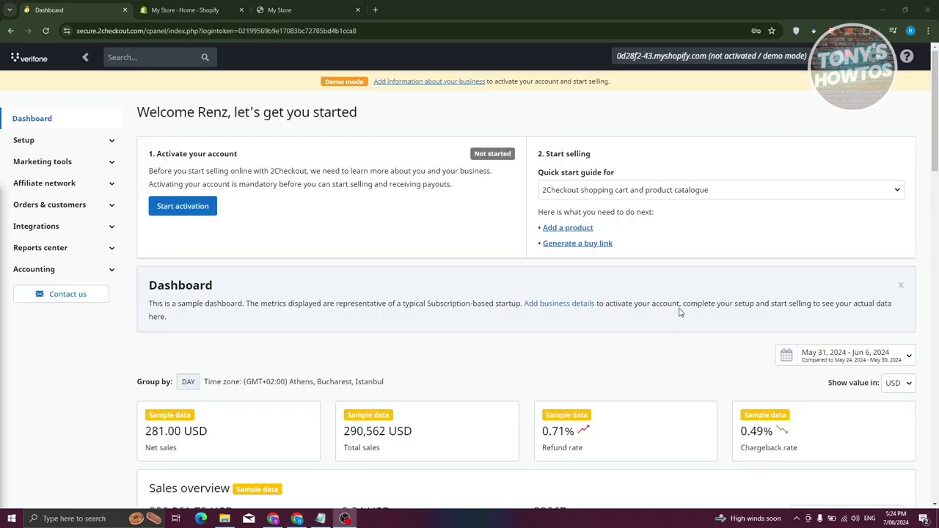
right_click(655, 337)
left_click(559, 108)
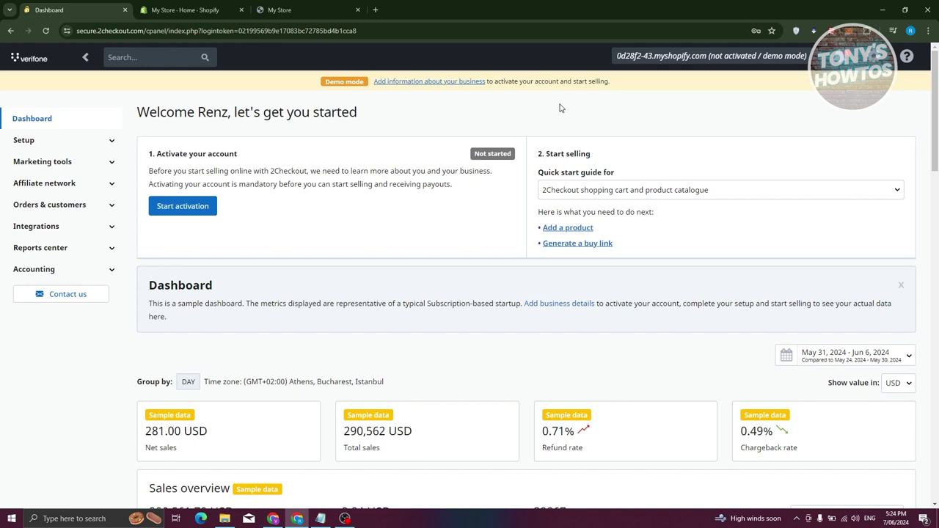
Start the account activation, proceed past Getting started and review the About your business form.
left_click(189, 210)
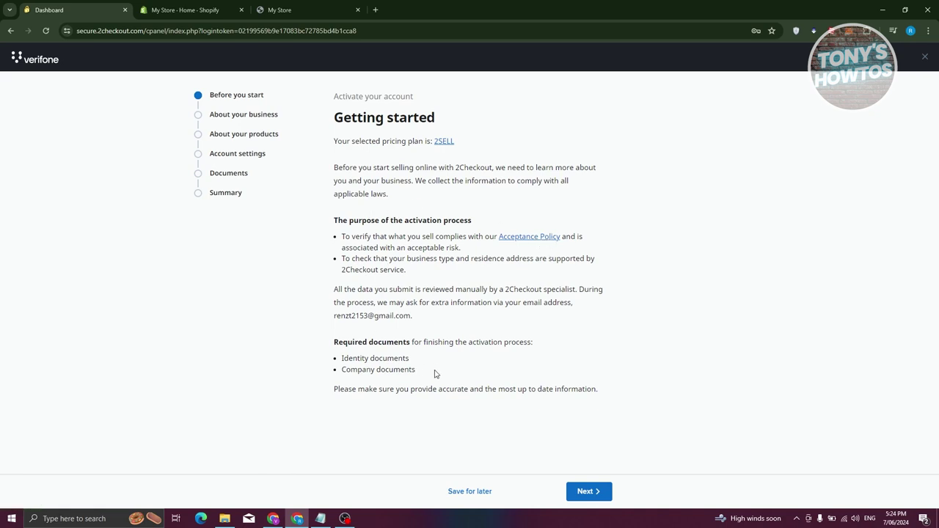
left_click(589, 492)
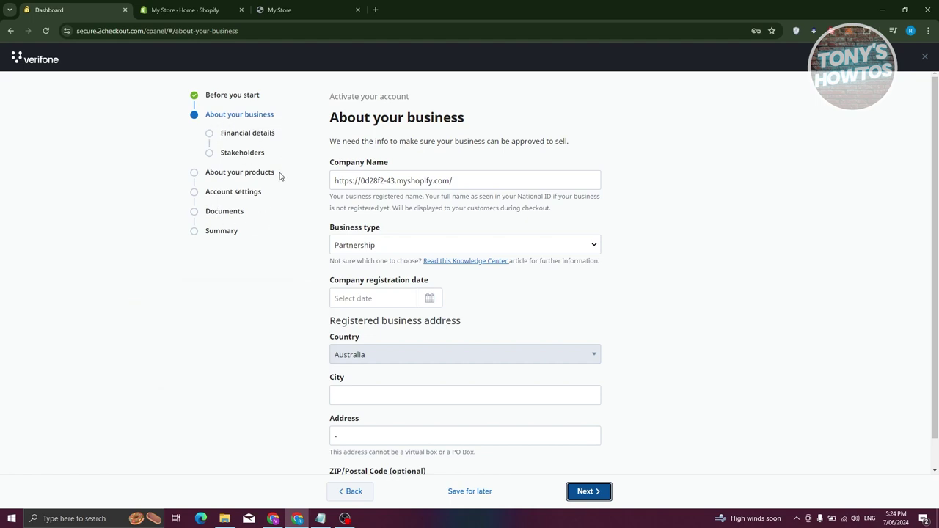
scroll(312, 198, "down", 1)
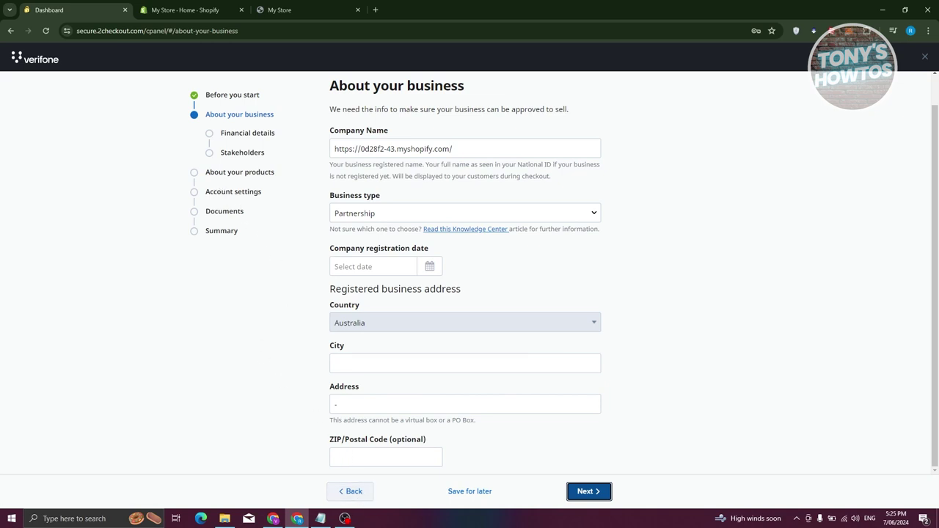
Save the activation request for later, exit to the dashboard and dismiss the notification.
left_click(470, 495)
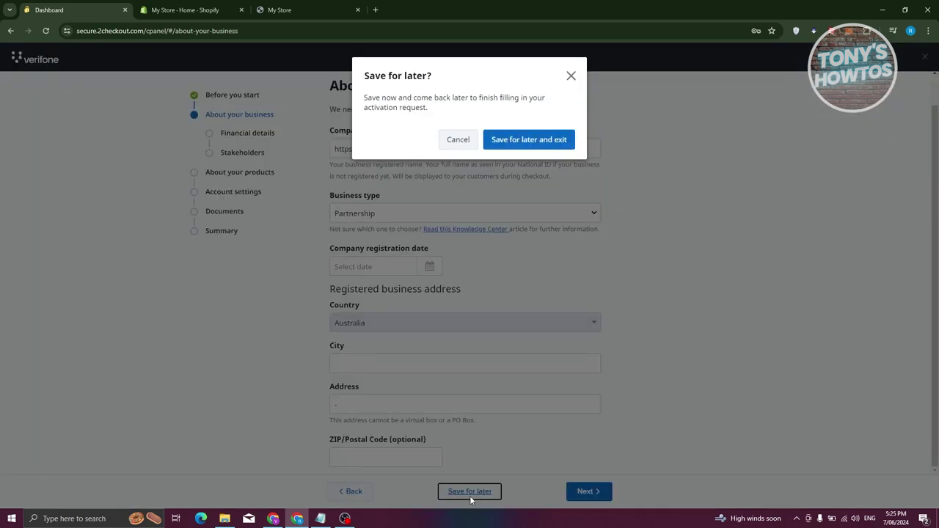
left_click(549, 139)
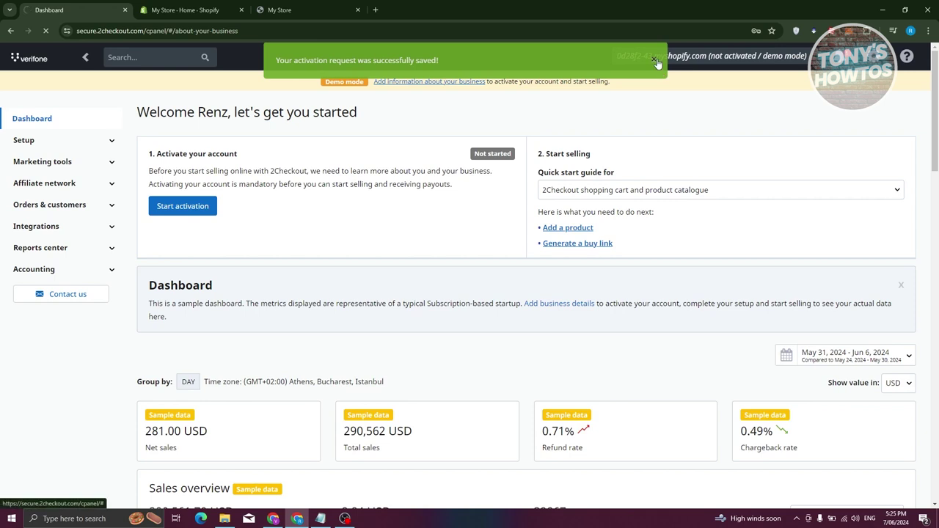
left_click(654, 60)
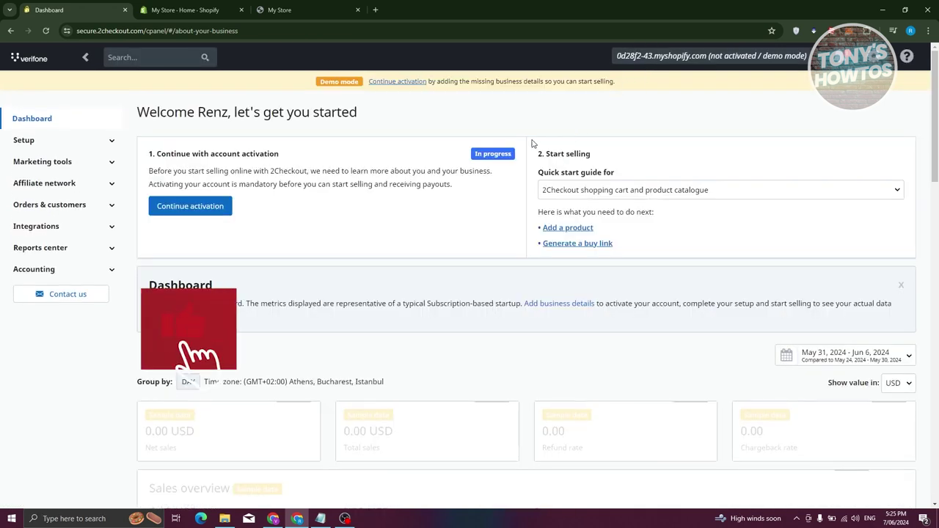